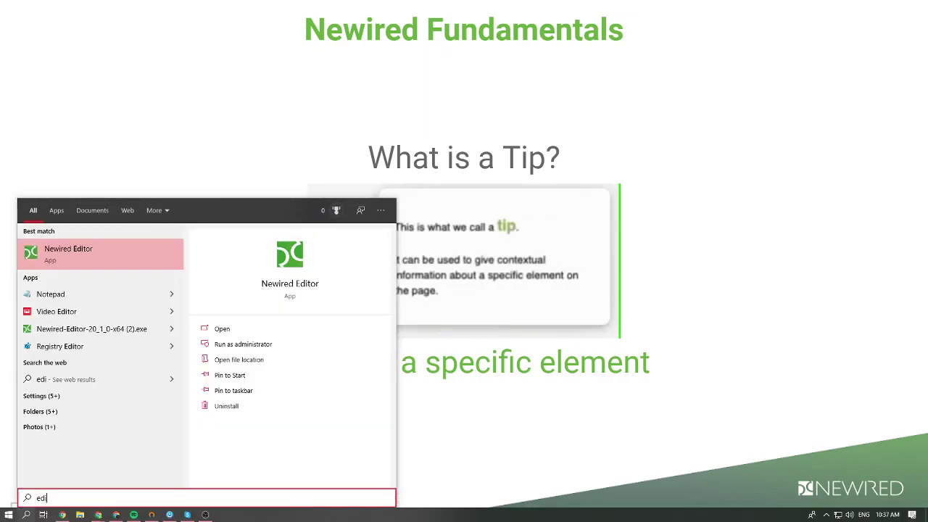
Bring up the Windows Start menu to search for Newired Editor
{"action": "key", "text": "Escape"}
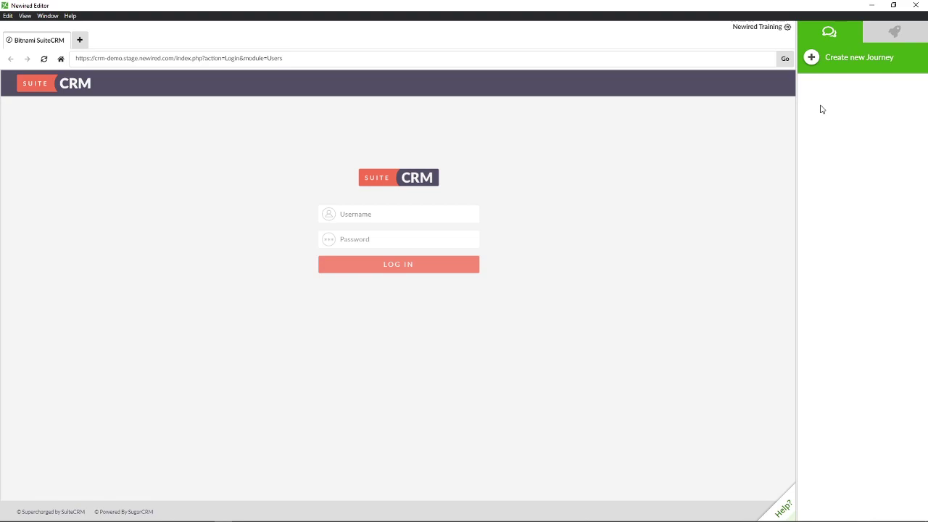
Create a new journey named 'Login Journey' and save it
{"action": "left_click", "coordinate": [808, 61]}
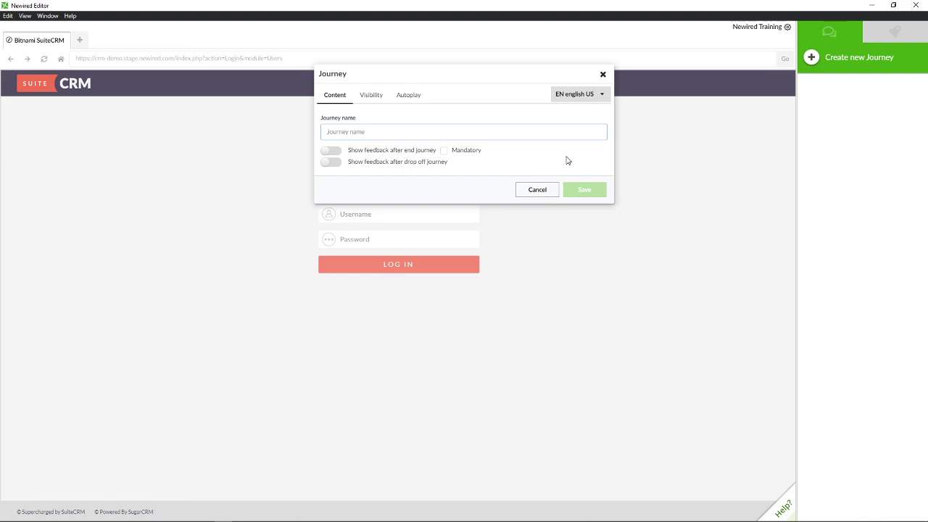
{"action": "type", "text": "Log"}
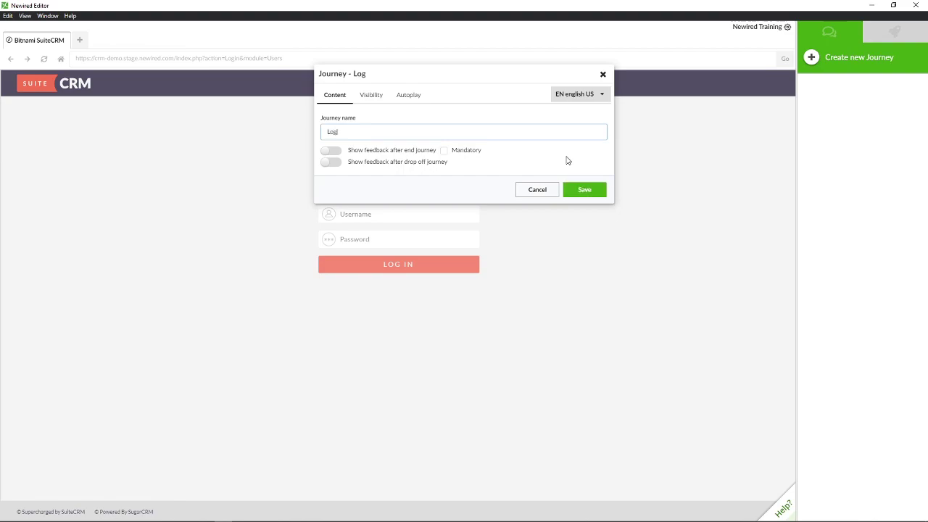
{"action": "type", "text": "in Jou"}
{"action": "key", "text": "BackSpace"}
{"action": "key", "text": "BackSpace"}
{"action": "type", "text": "ourne"}
{"action": "left_click", "coordinate": [586, 193]}
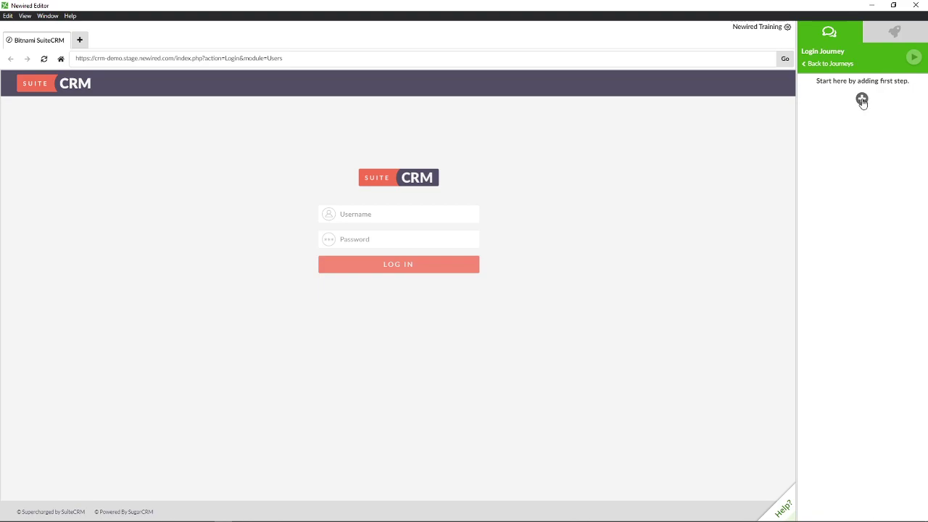
Show the Add Callout, Add Dialog and Add Panel options for the first step
{"action": "left_click", "coordinate": [862, 98]}
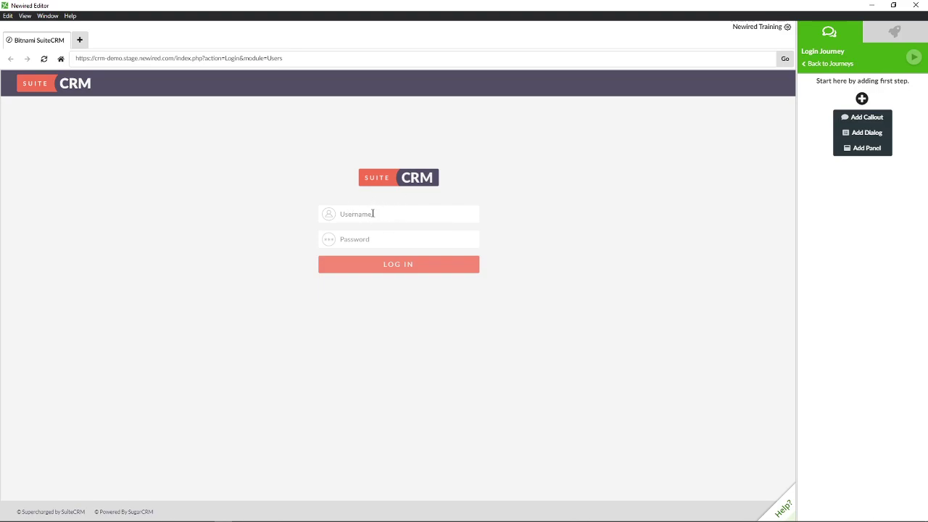
Choose Add Callout to begin the journey's first step
{"action": "left_click", "coordinate": [874, 118]}
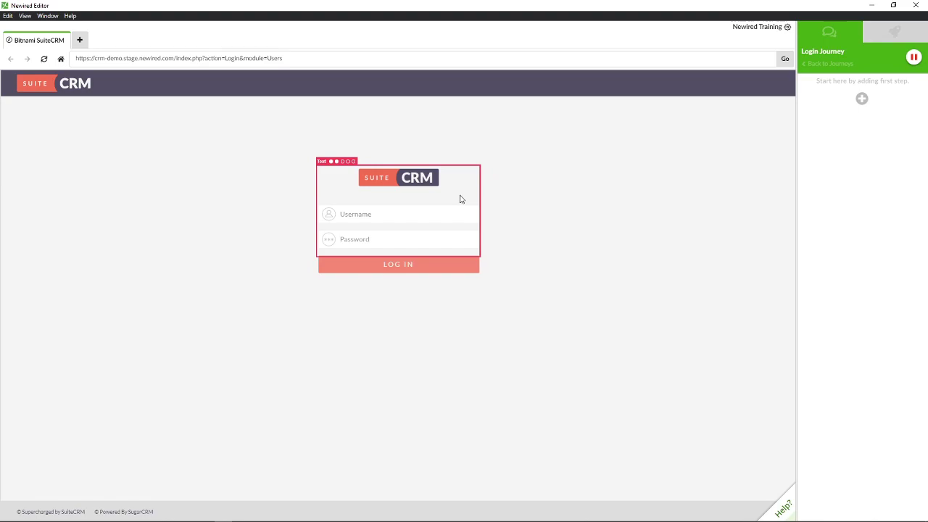
Attach the callout to the Username field with the text 'Type your username here'
{"action": "left_click", "coordinate": [418, 214]}
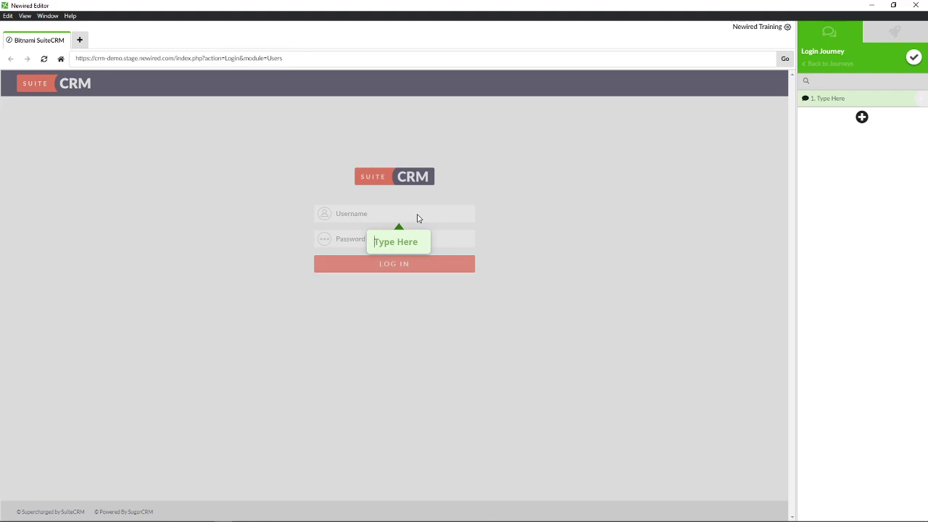
{"action": "type", "text": "Tyel"}
{"action": "key", "text": "BackSpace"}
{"action": "key", "text": "BackSpace"}
{"action": "type", "text": "pe your use"}
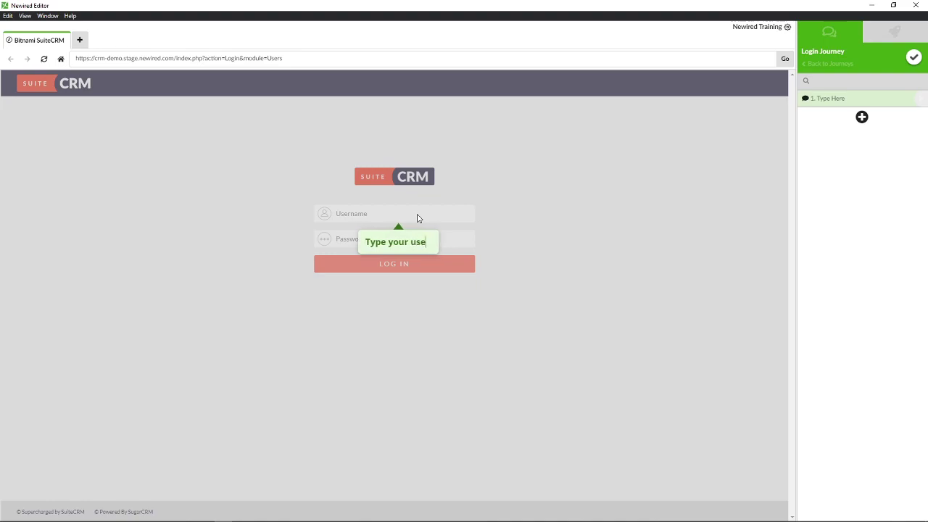
{"action": "type", "text": "rname here"}
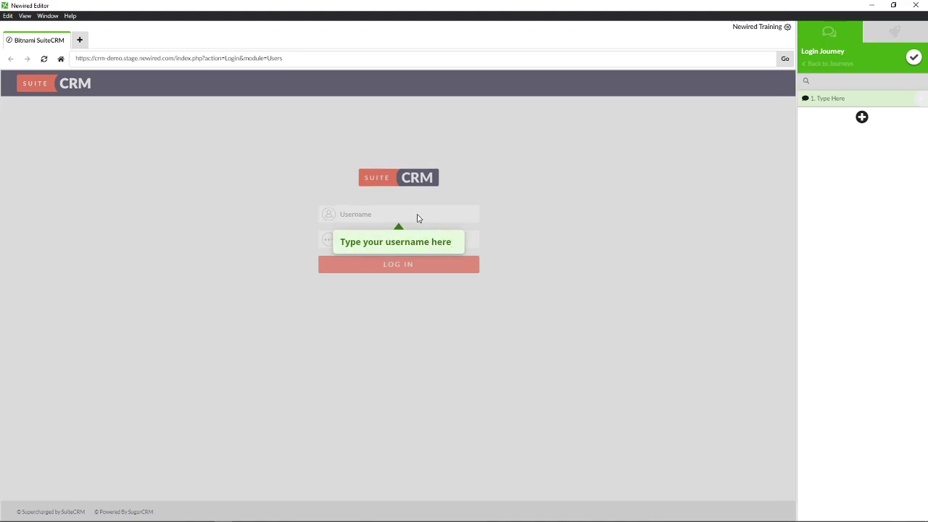
{"action": "mouse_move", "coordinate": [422, 232]}
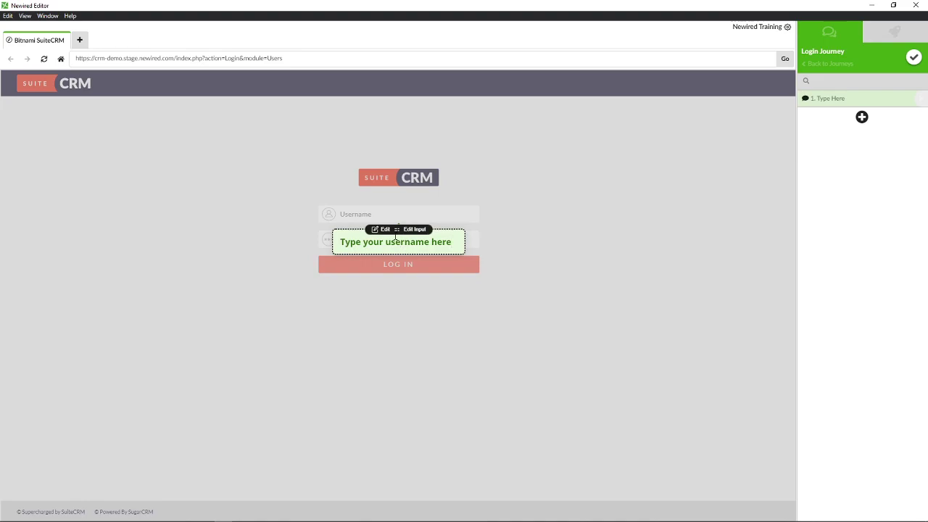
Move the username callout to the right of the Username field, clear of the form
{"action": "left_click_drag", "start_coordinate": [398, 231], "coordinate": [322, 219]}
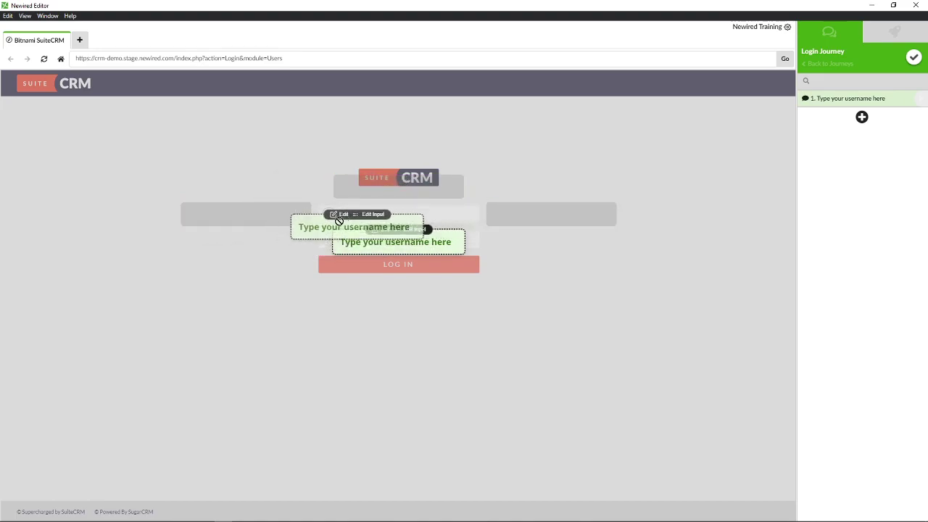
{"action": "left_click_drag", "start_coordinate": [339, 221], "coordinate": [544, 210]}
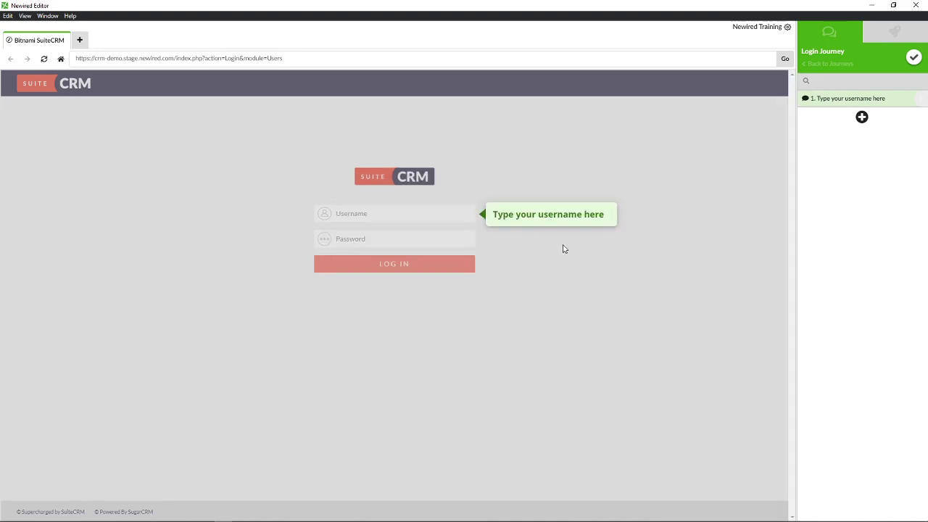
{"action": "mouse_move", "coordinate": [534, 223]}
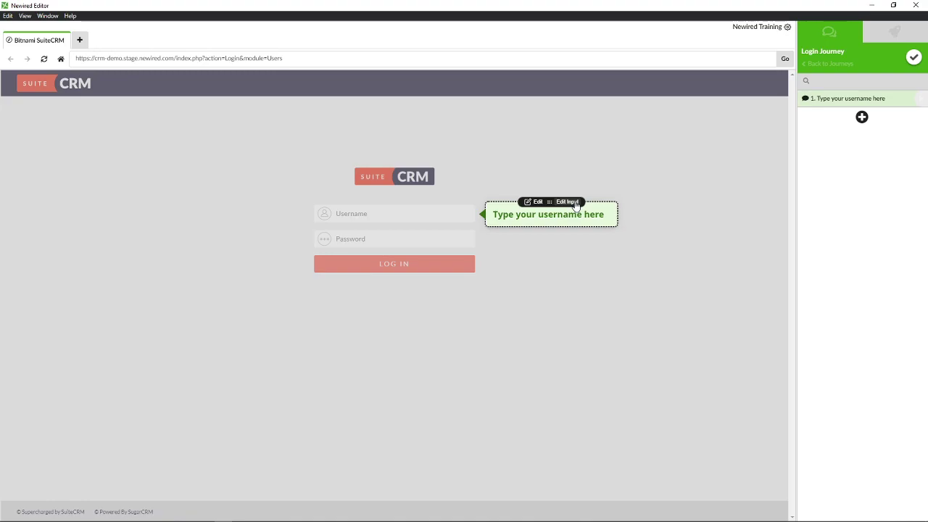
Set step 1's transition trigger to a 'Next' button click
{"action": "left_click", "coordinate": [577, 205]}
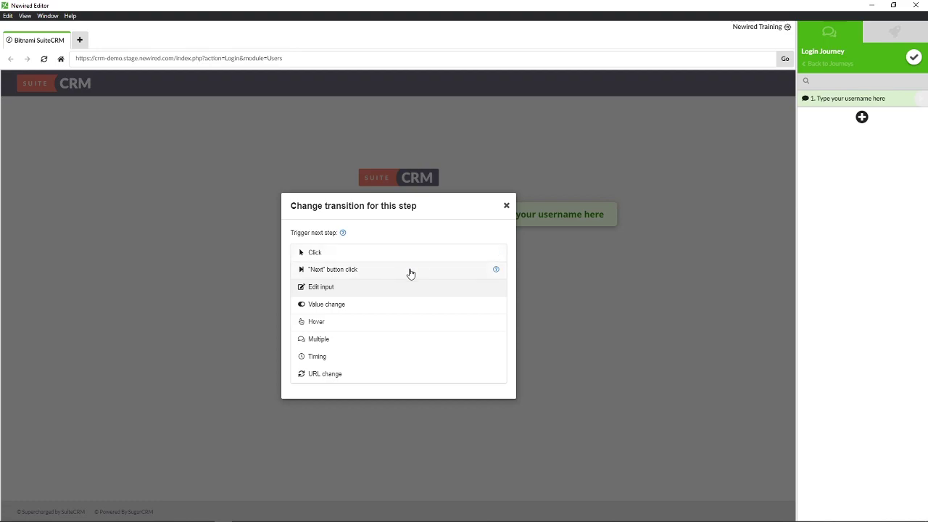
{"action": "left_click", "coordinate": [410, 270]}
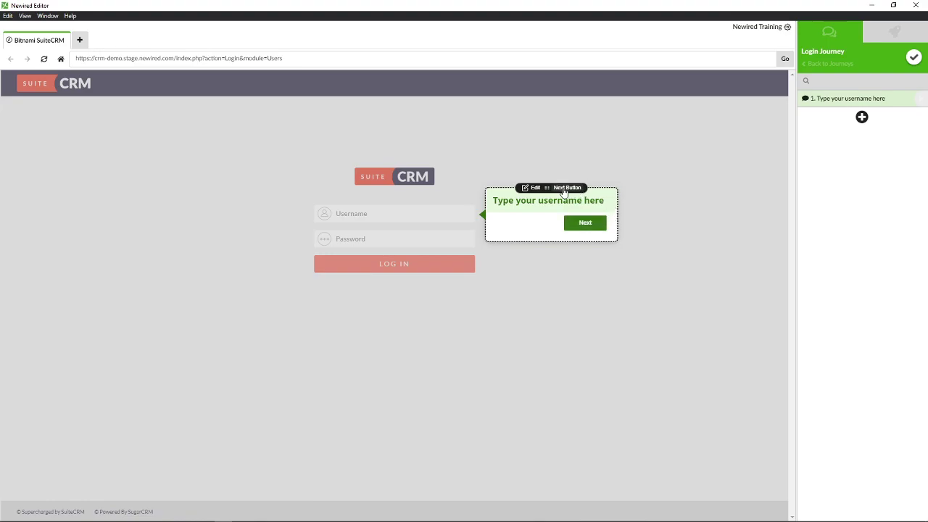
Reopen the Change transition dialog from the callout's 'Next Button' label
{"action": "left_click", "coordinate": [561, 187]}
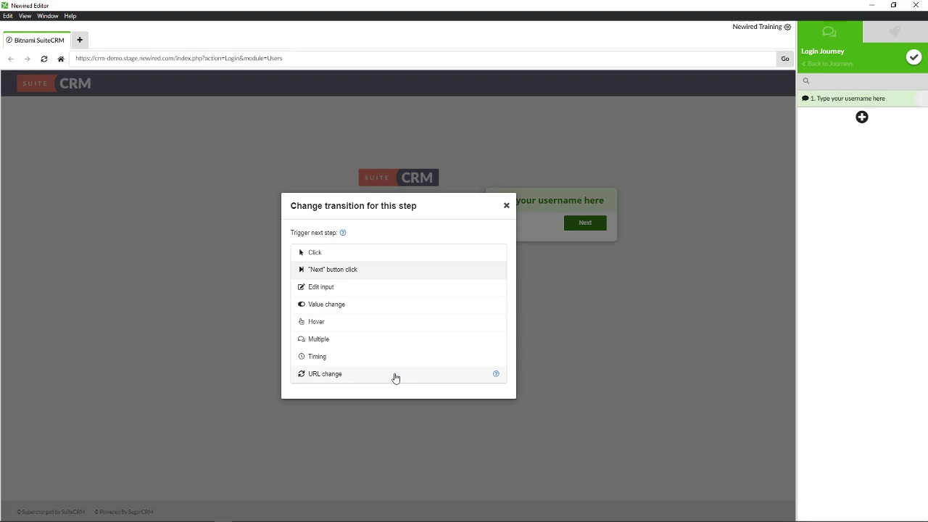
Switch step 1's transition to Edit input and confirm the Login Journey changes
{"action": "left_click", "coordinate": [368, 288]}
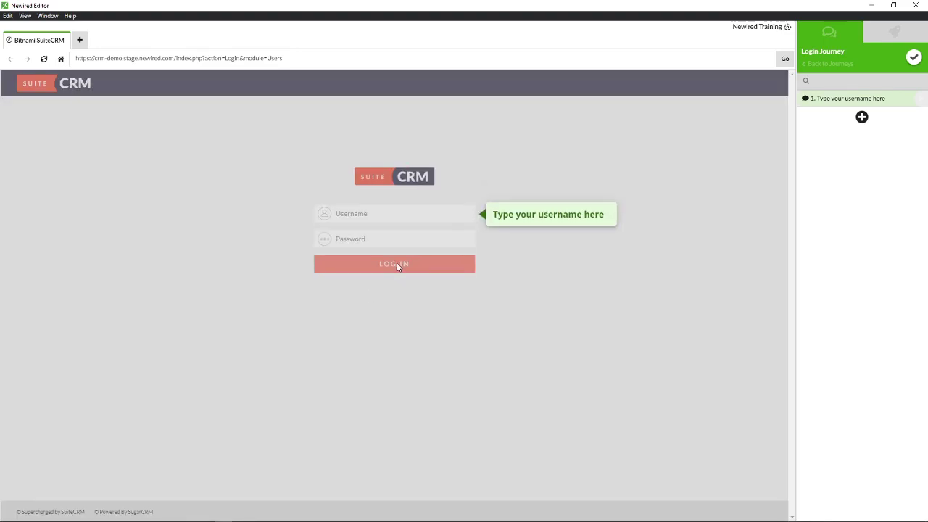
{"action": "mouse_move", "coordinate": [551, 217]}
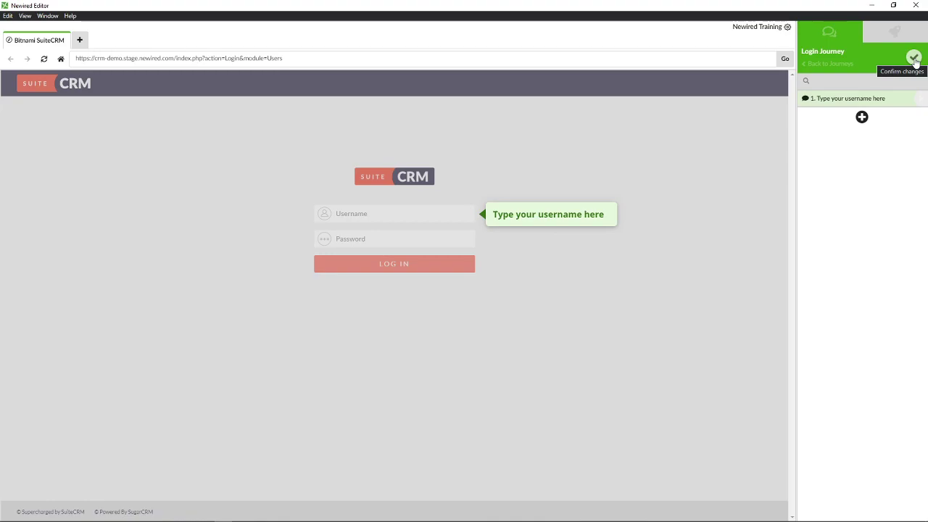
{"action": "left_click", "coordinate": [914, 58]}
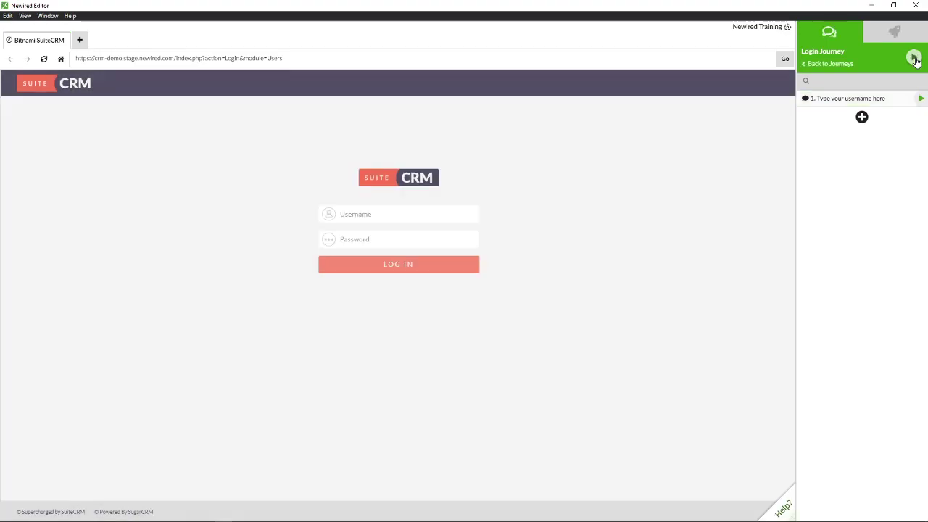
Add a callout on the Password field reading 'Type your password here', placed beside it
{"action": "left_click", "coordinate": [861, 117]}
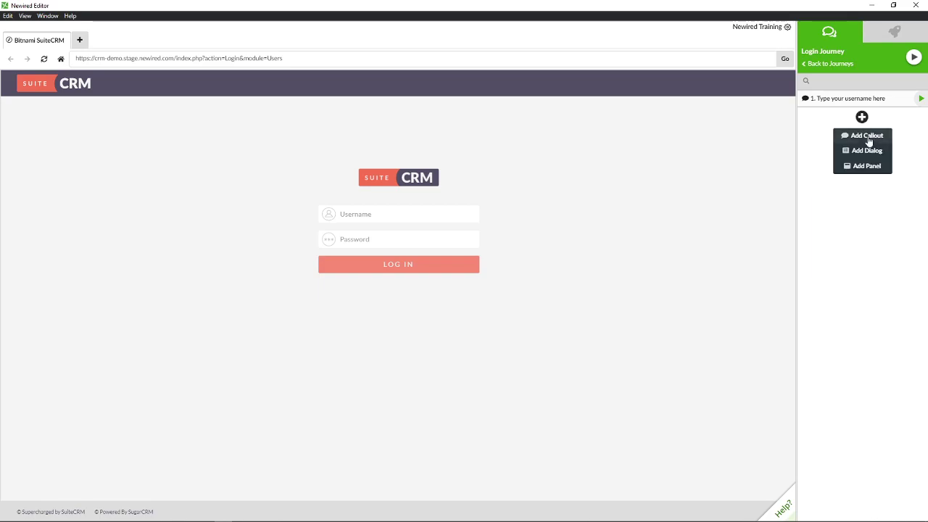
{"action": "left_click", "coordinate": [869, 138]}
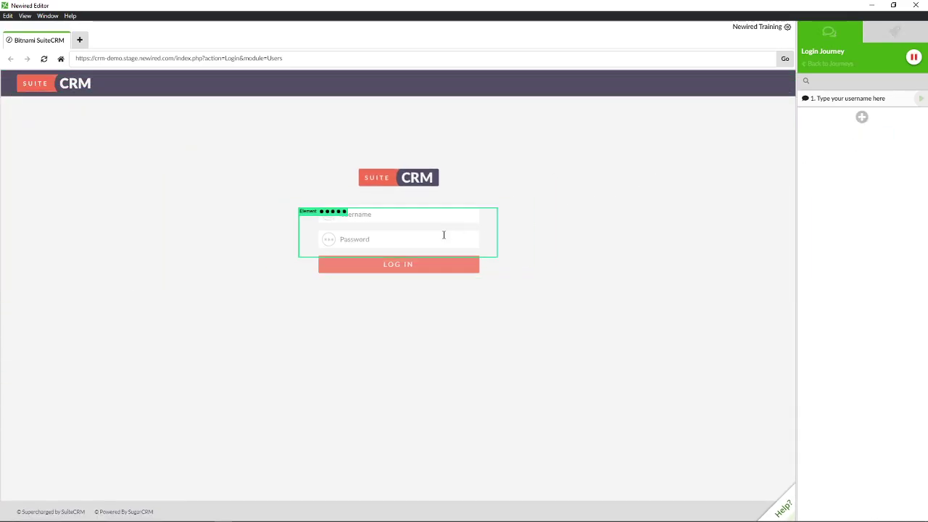
{"action": "left_click", "coordinate": [444, 235]}
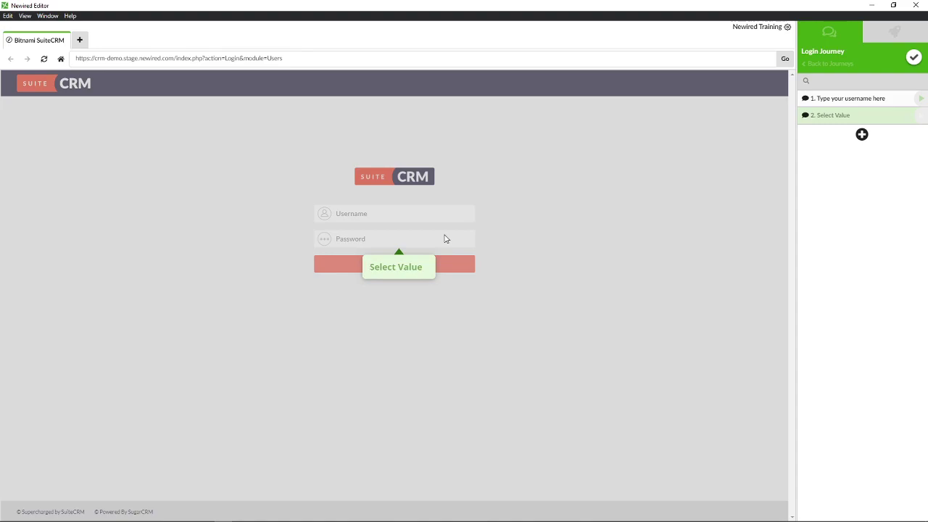
{"action": "type", "text": "Type your passwordf"}
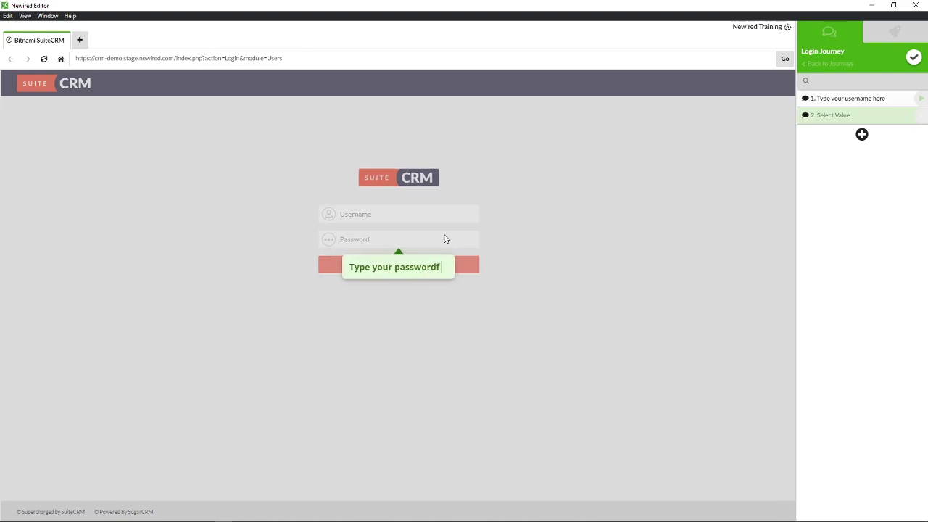
{"action": "key", "text": "BackSpace"}
{"action": "type", "text": "here"}
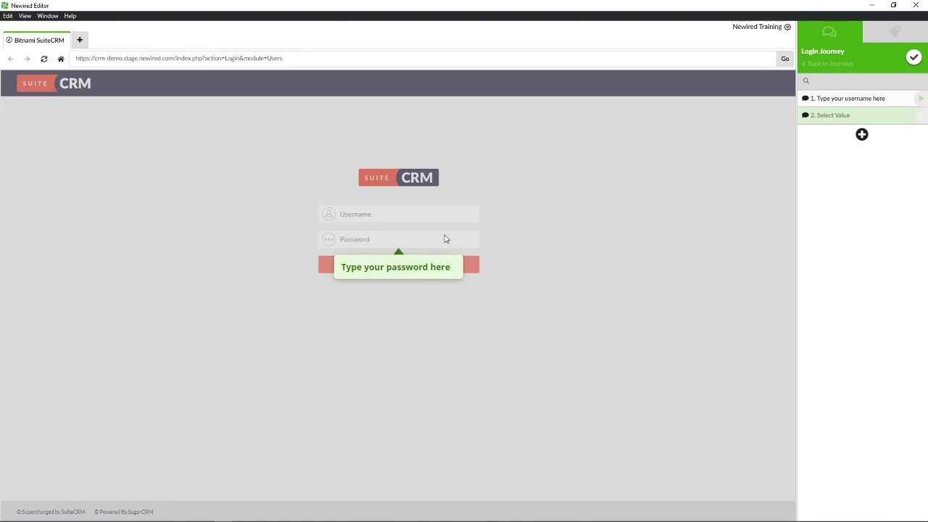
{"action": "left_click_drag", "start_coordinate": [392, 254], "coordinate": [530, 232]}
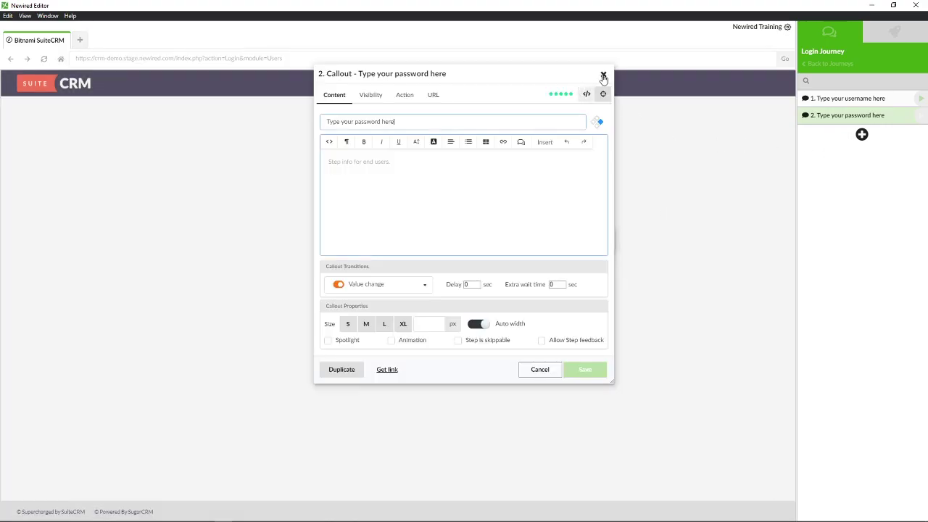
Make the password callout advance when the input is edited
{"action": "left_click", "coordinate": [603, 74]}
{"action": "left_click", "coordinate": [573, 226]}
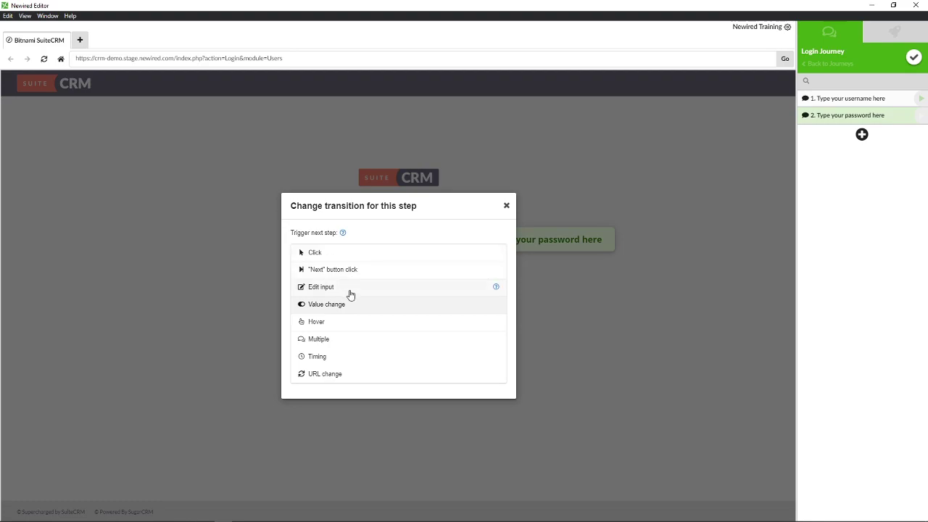
{"action": "left_click", "coordinate": [349, 293]}
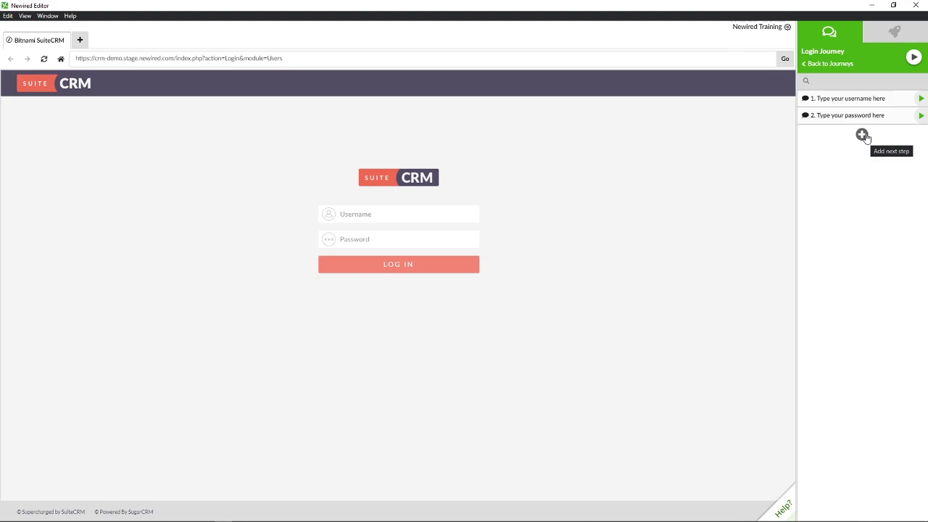
Add a 'Click Here' callout on the LOG IN button that advances on click, and save the steps
{"action": "left_click", "coordinate": [862, 134]}
{"action": "left_click", "coordinate": [864, 152]}
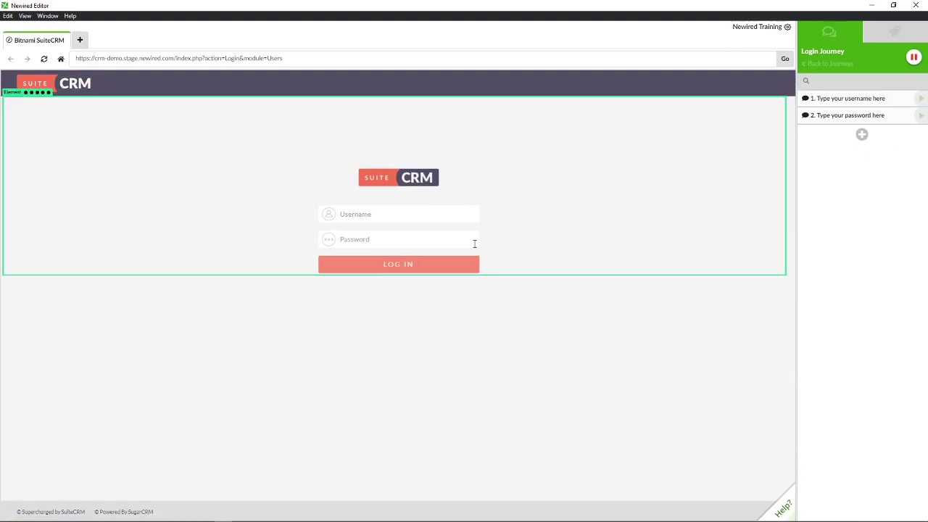
{"action": "left_click", "coordinate": [437, 273]}
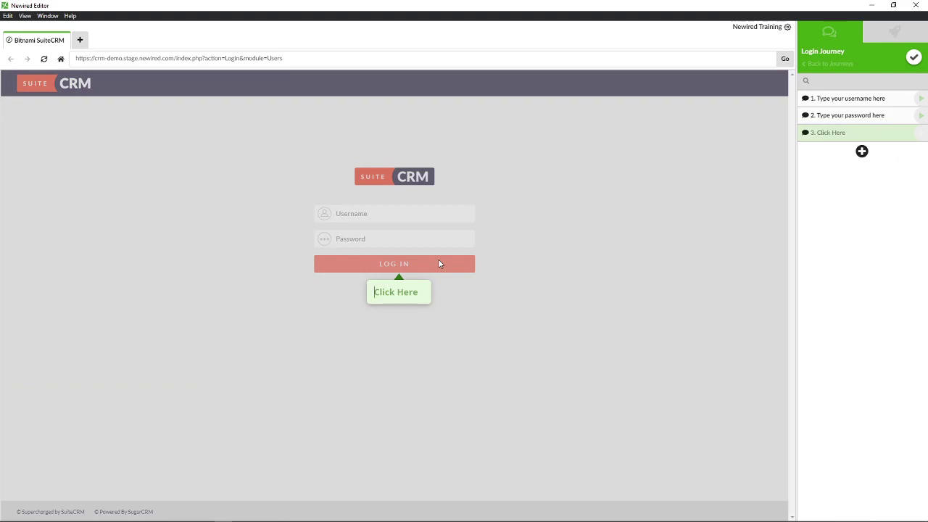
{"action": "type", "text": "Click "}
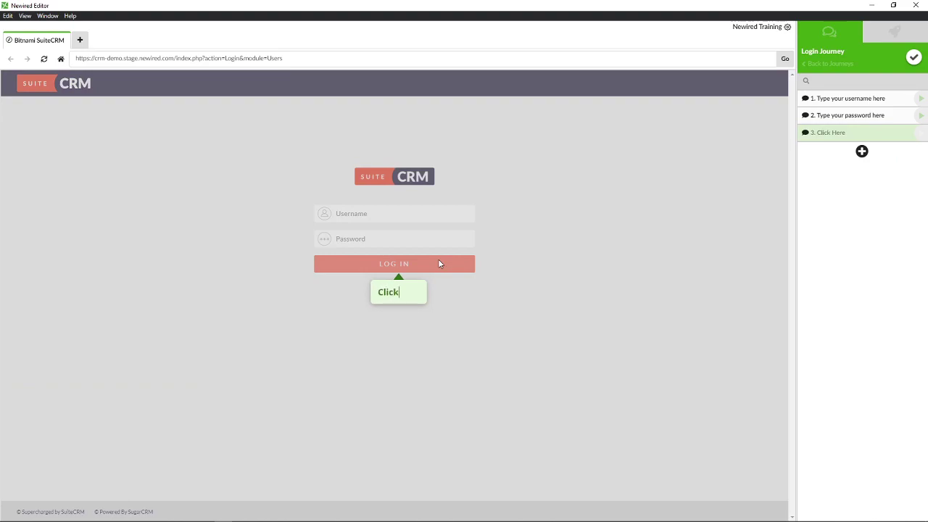
{"action": "type", "text": "Here"}
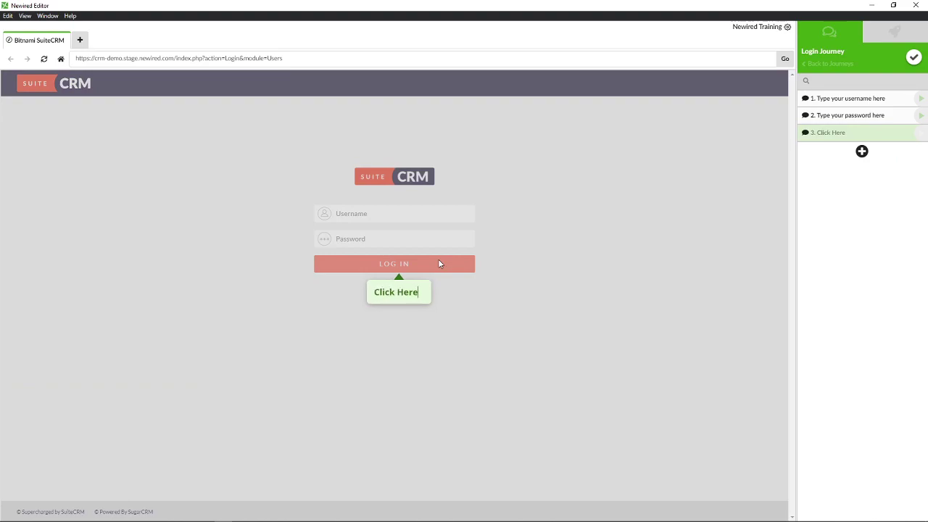
{"action": "mouse_move", "coordinate": [406, 284]}
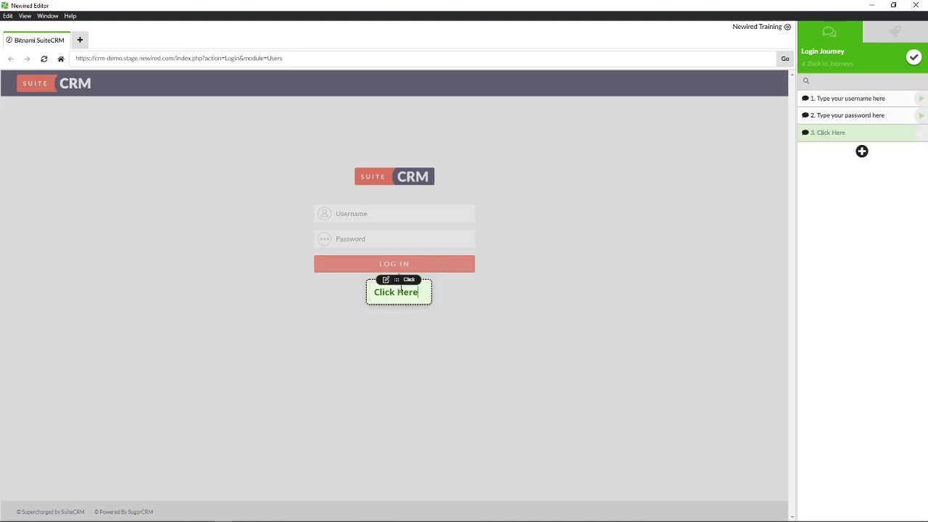
{"action": "left_click", "coordinate": [409, 280]}
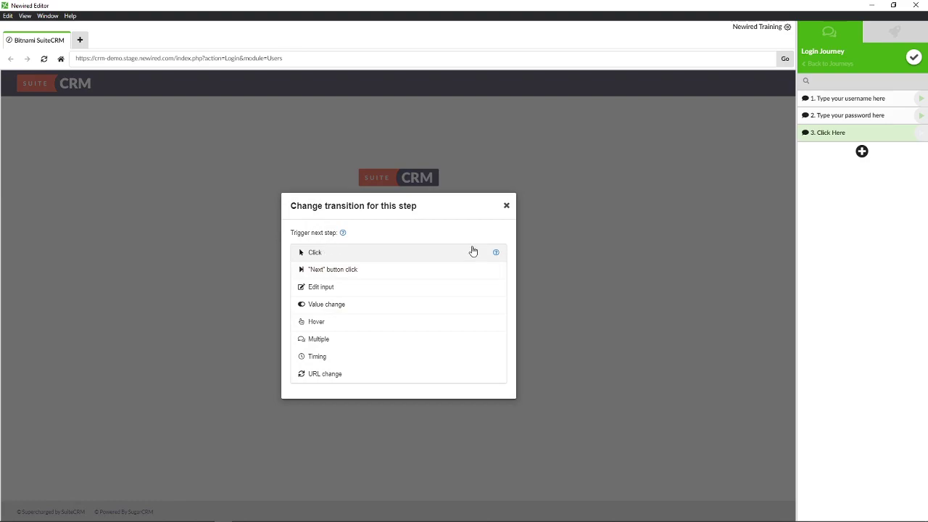
{"action": "left_click", "coordinate": [506, 206]}
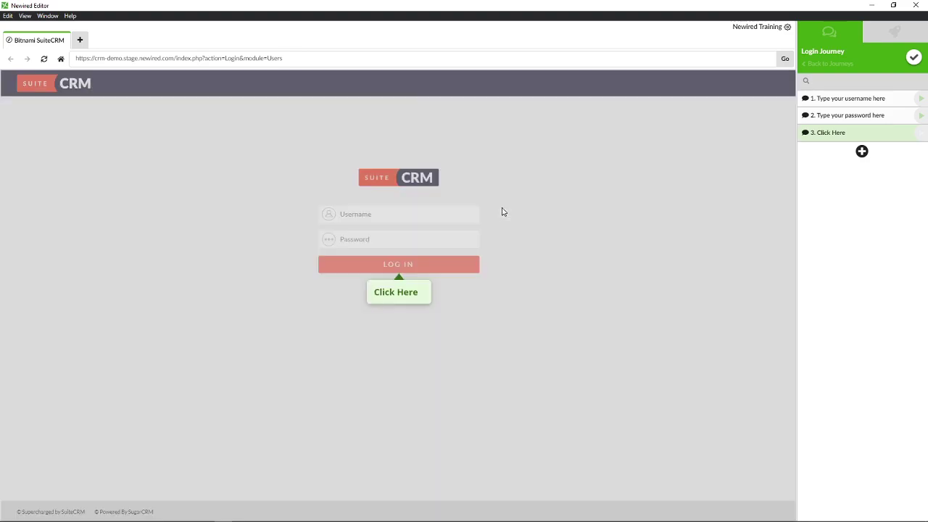
{"action": "left_click", "coordinate": [913, 58]}
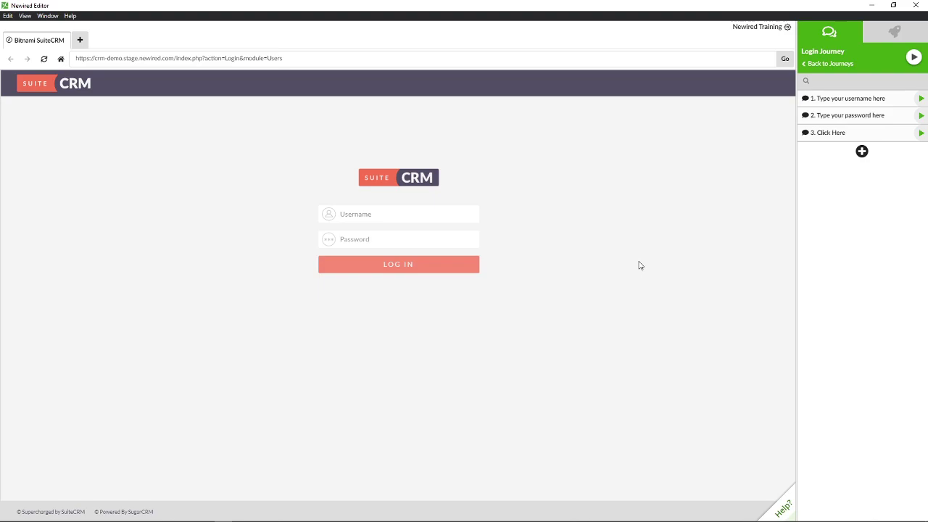
Add a dialog step titled 'Click Next to continue' with a Next button
{"action": "left_click", "coordinate": [861, 152]}
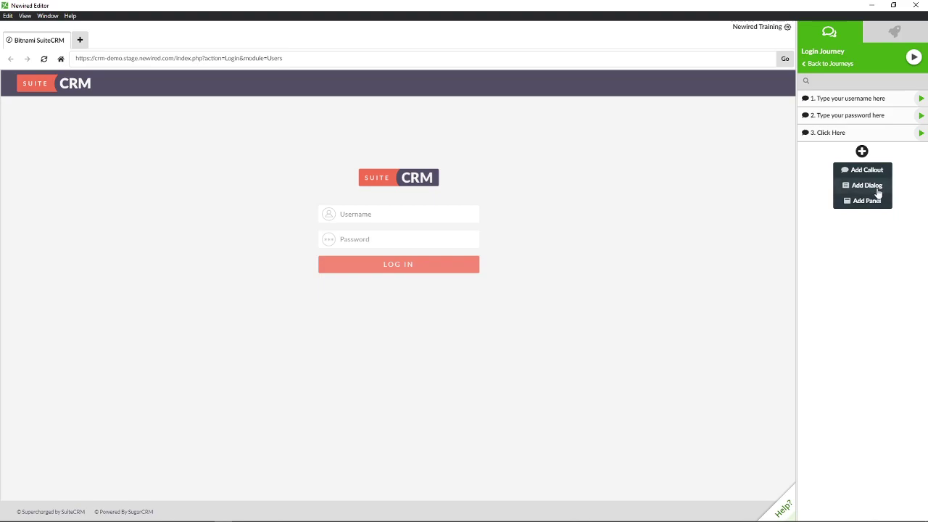
{"action": "left_click", "coordinate": [877, 187]}
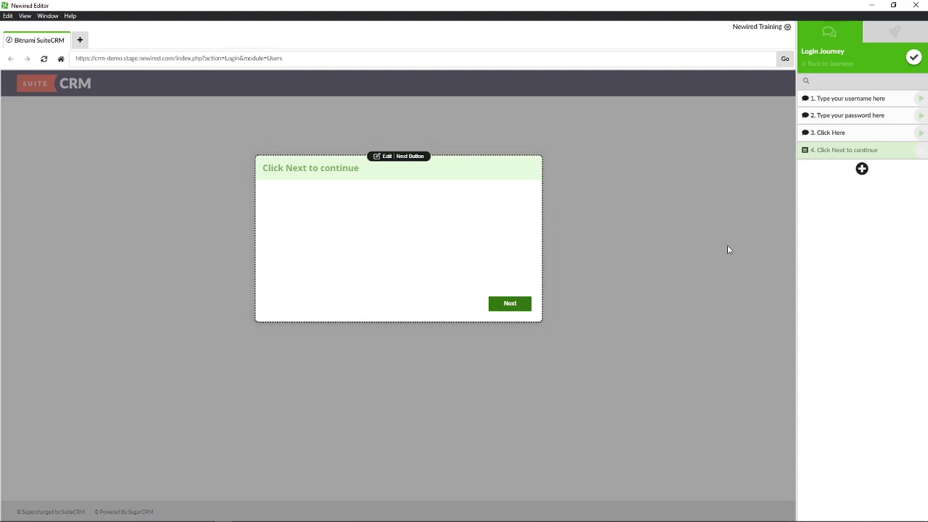
Enter 'content' as the dialog's body text and close its editor
{"action": "left_click", "coordinate": [357, 229]}
{"action": "type", "text": "content"}
{"action": "left_click", "coordinate": [862, 169]}
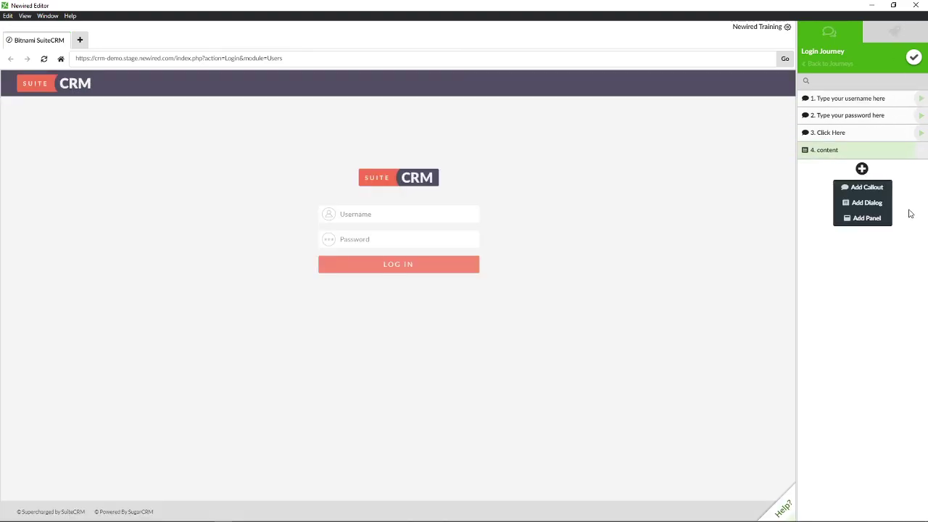
Confirm the step edits and delete the fourth dialog step
{"action": "left_click", "coordinate": [914, 58]}
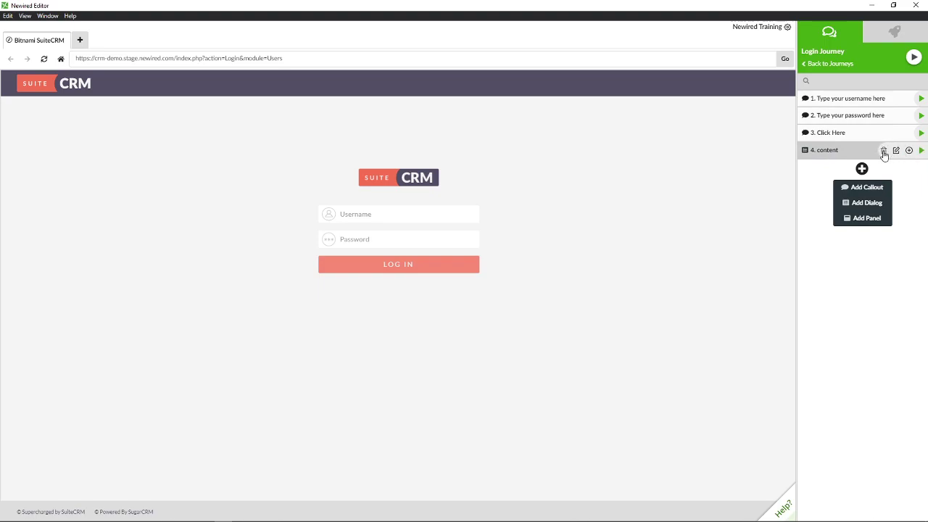
{"action": "left_click", "coordinate": [885, 150]}
{"action": "left_click", "coordinate": [569, 100]}
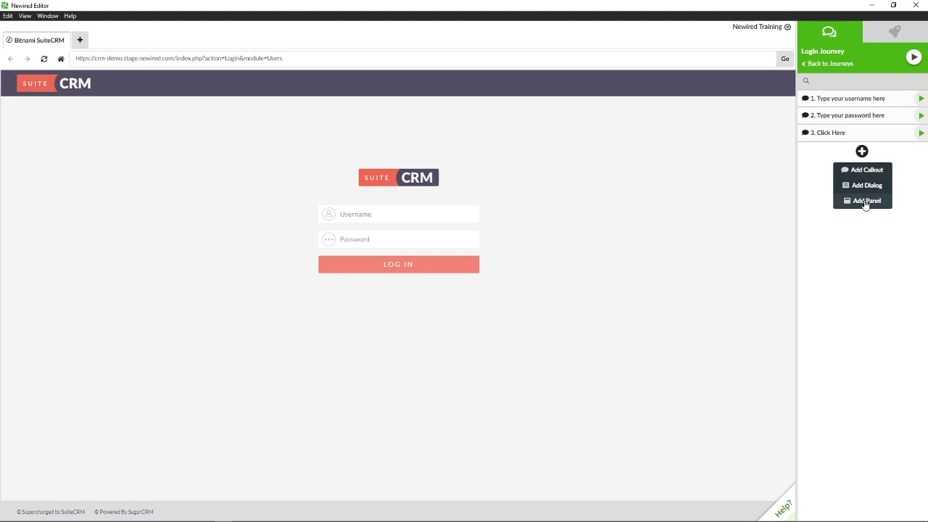
Add two panel steps (steps 4 and 5) and confirm the journey edits
{"action": "left_click", "coordinate": [866, 200]}
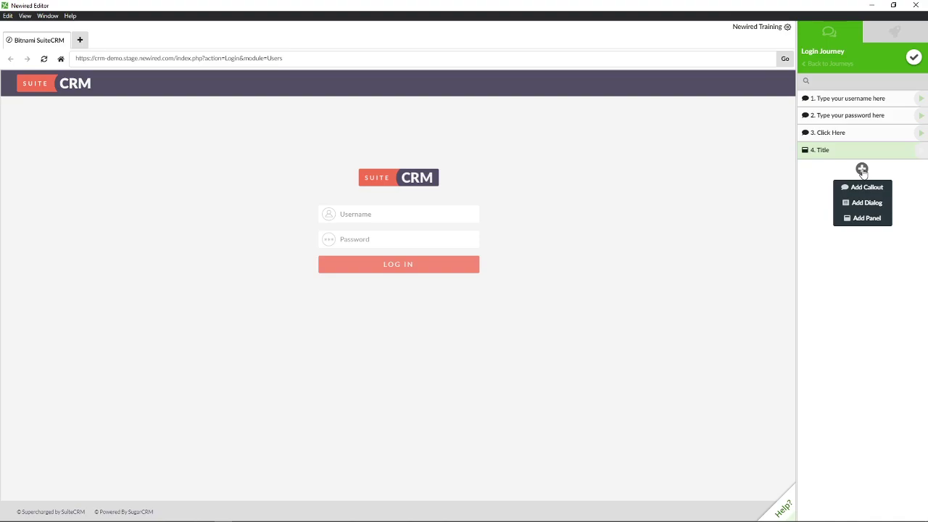
{"action": "left_click", "coordinate": [867, 218]}
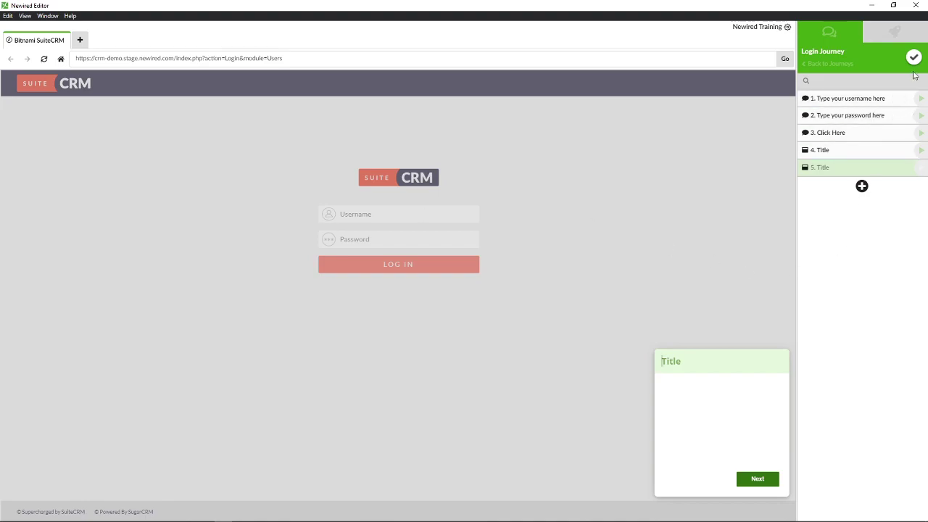
{"action": "left_click", "coordinate": [913, 59]}
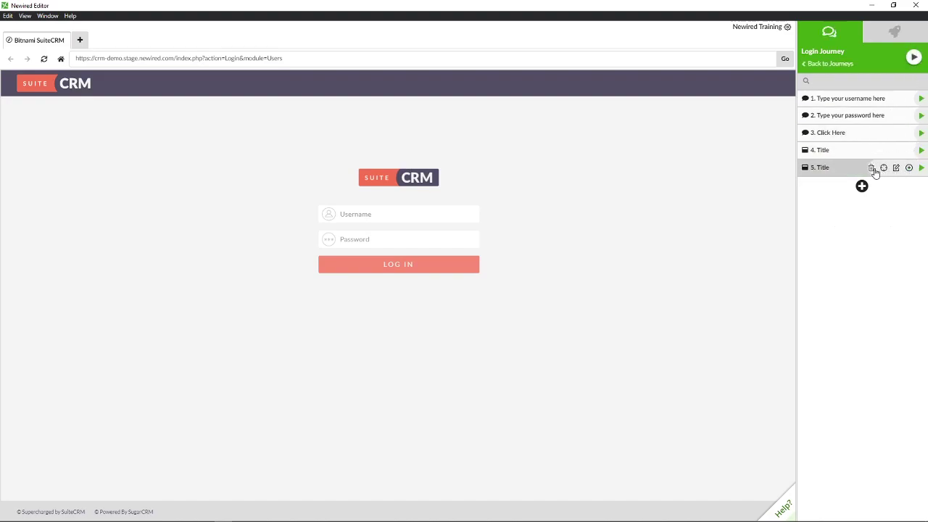
Delete the extra fifth step and preview step 4's panel on the page
{"action": "left_click", "coordinate": [873, 168]}
{"action": "left_click", "coordinate": [579, 102]}
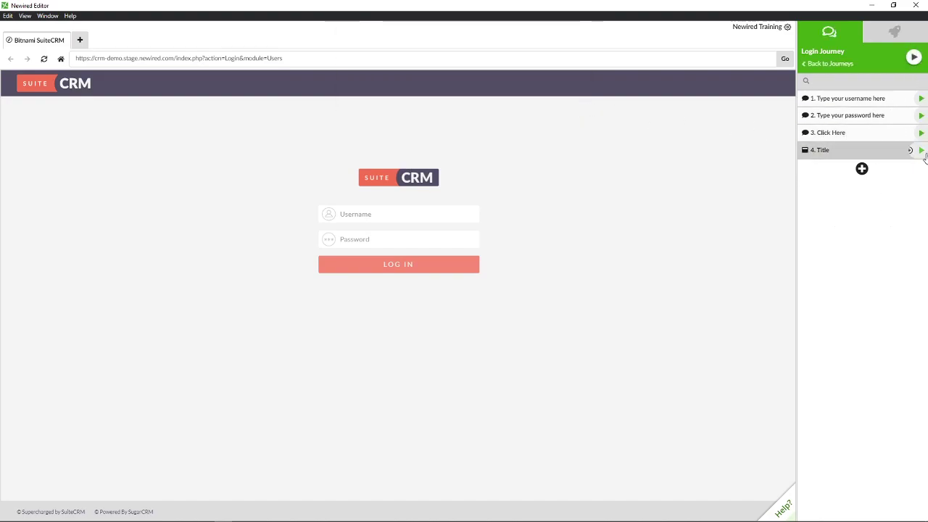
{"action": "left_click", "coordinate": [921, 150]}
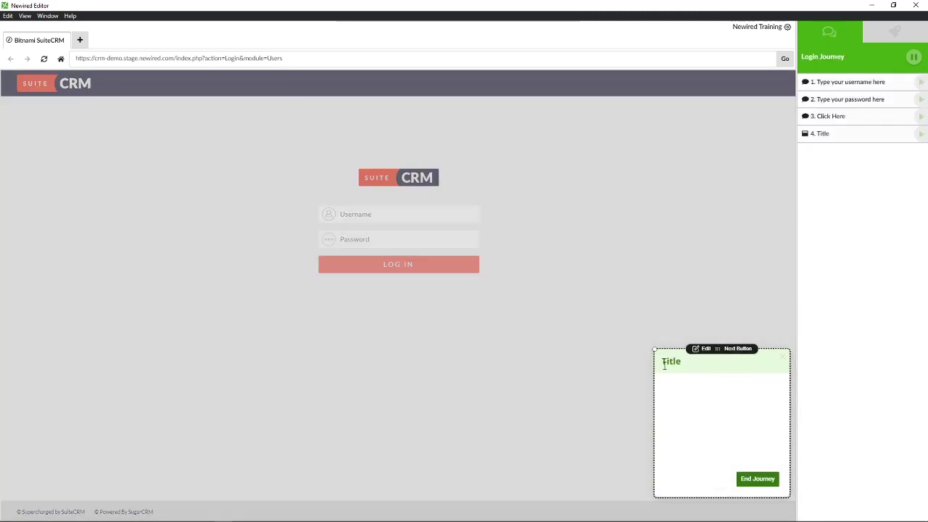
Change the panel text to 'congratulations!' with 'you are now inside the CRM application'
{"action": "double_click", "coordinate": [667, 361]}
{"action": "type", "text": "con"}
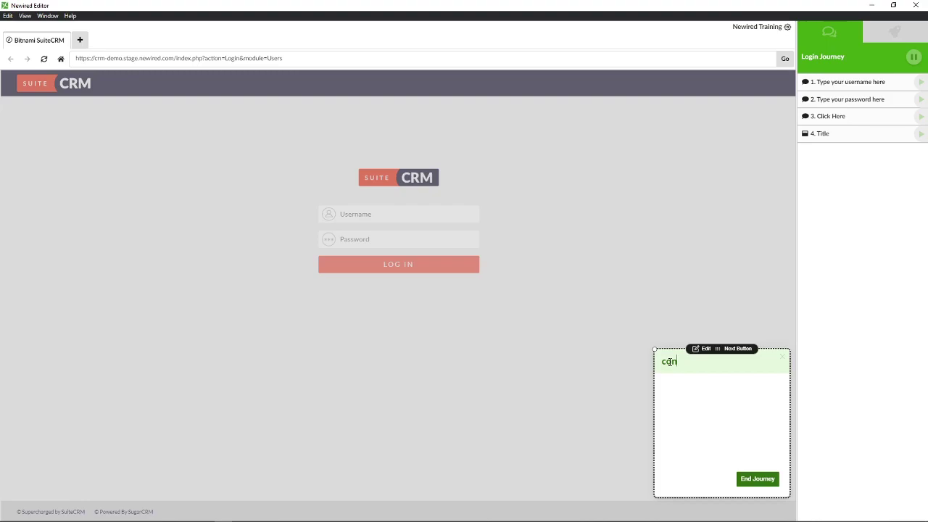
{"action": "type", "text": "gratula"}
{"action": "type", "text": "tions!"}
{"action": "type", "text": "you are now i"}
{"action": "type", "text": "nside the "}
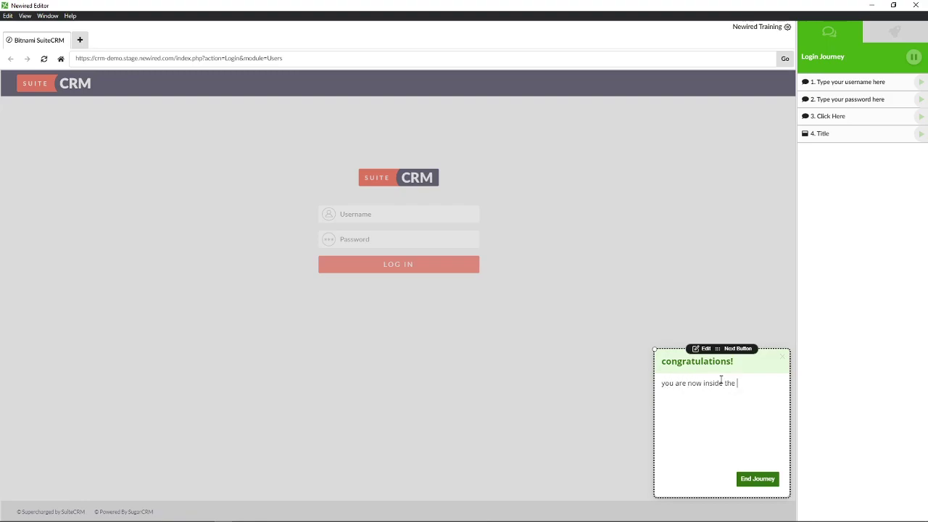
{"action": "type", "text": "CRM application"}
{"action": "left_click", "coordinate": [765, 479]}
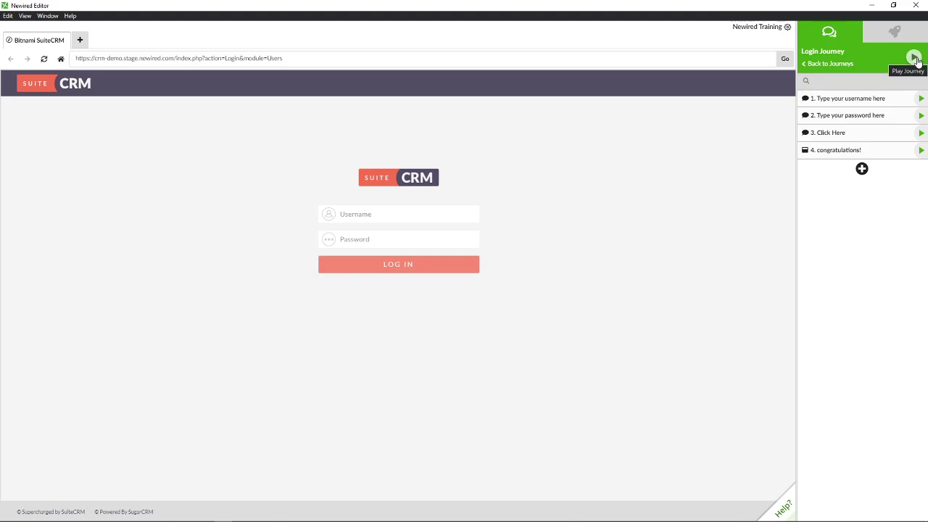
Play the Login Journey, entering the username and password and logging in to SuiteCRM
{"action": "left_click", "coordinate": [915, 59]}
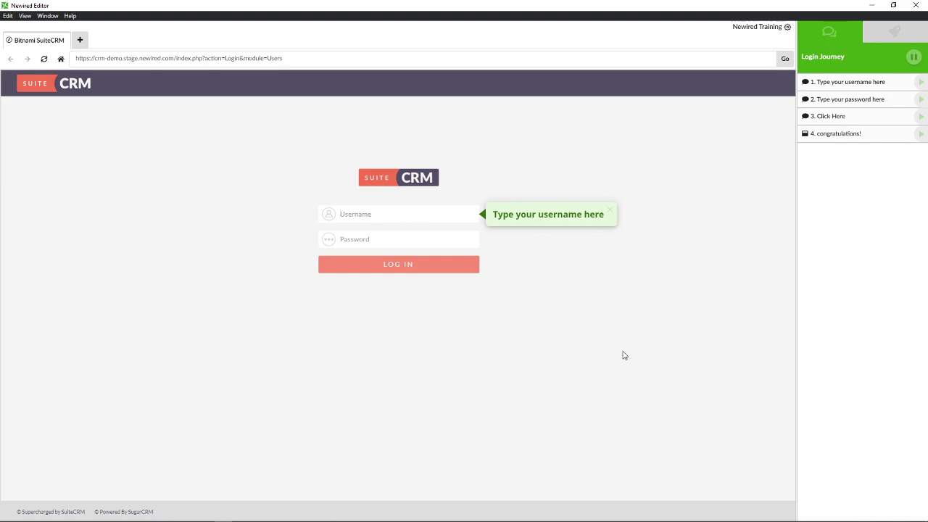
{"action": "type", "text": "demo"}
{"action": "key", "text": "Tab"}
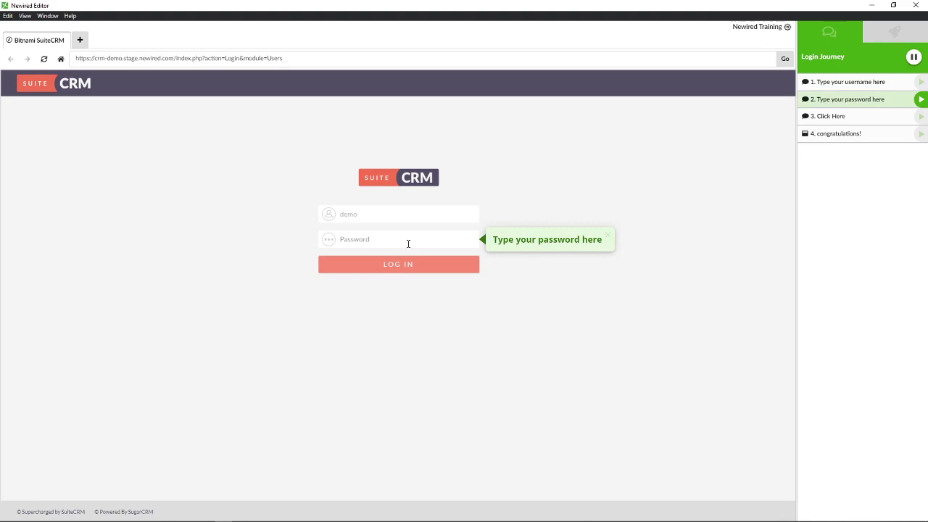
{"action": "type", "text": "demo"}
{"action": "key", "text": "Tab"}
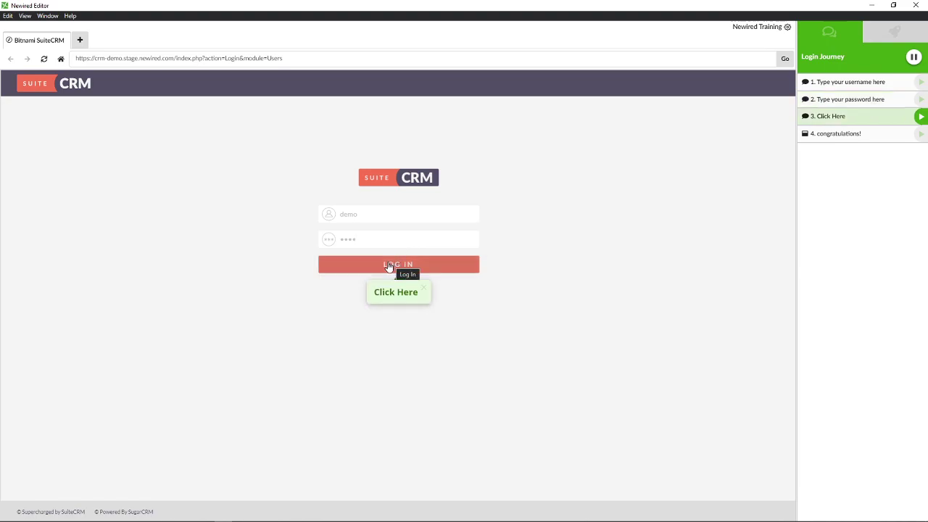
{"action": "left_click", "coordinate": [390, 266]}
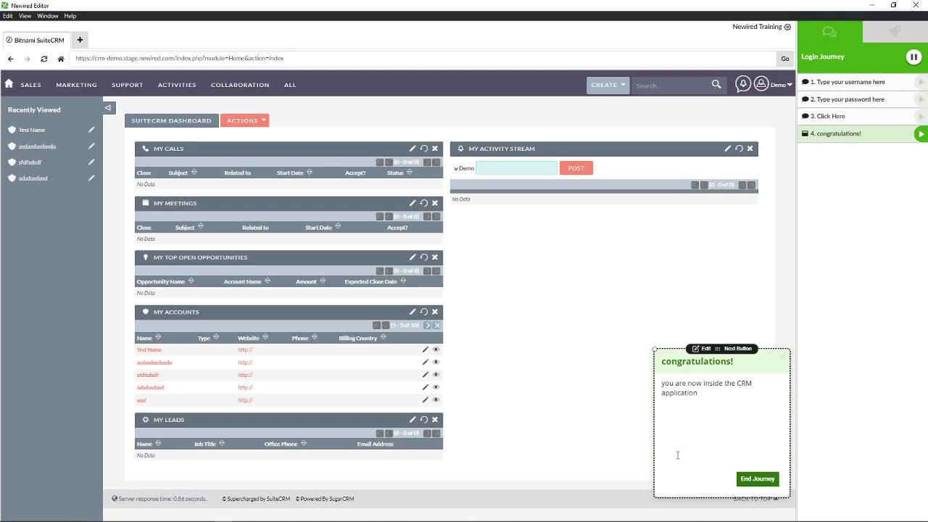
Check the panel's Next Button transition settings unchanged, then end the journey playback
{"action": "left_click", "coordinate": [698, 393]}
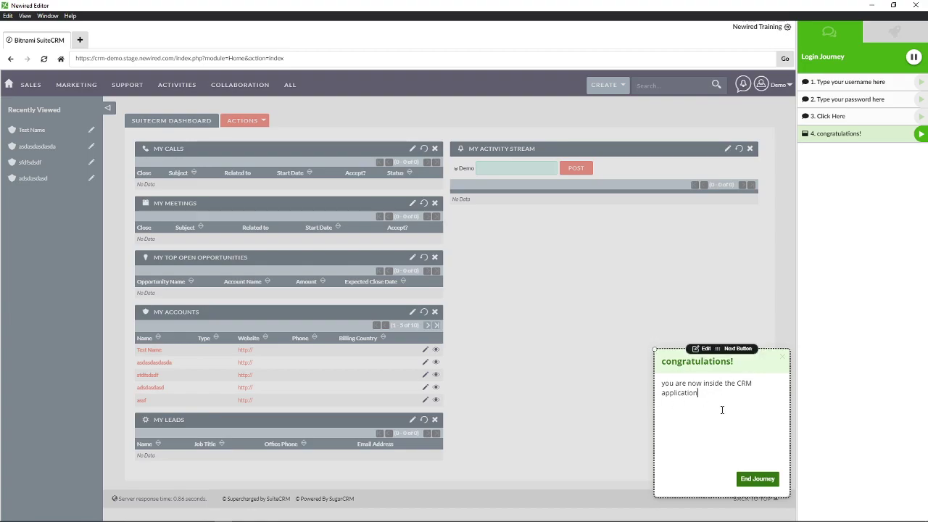
{"action": "left_click", "coordinate": [736, 349]}
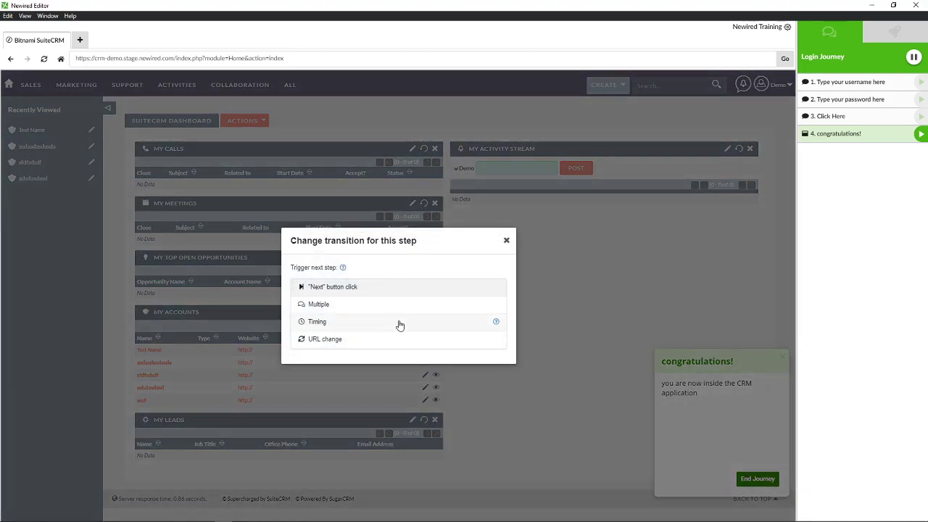
{"action": "left_click", "coordinate": [506, 241]}
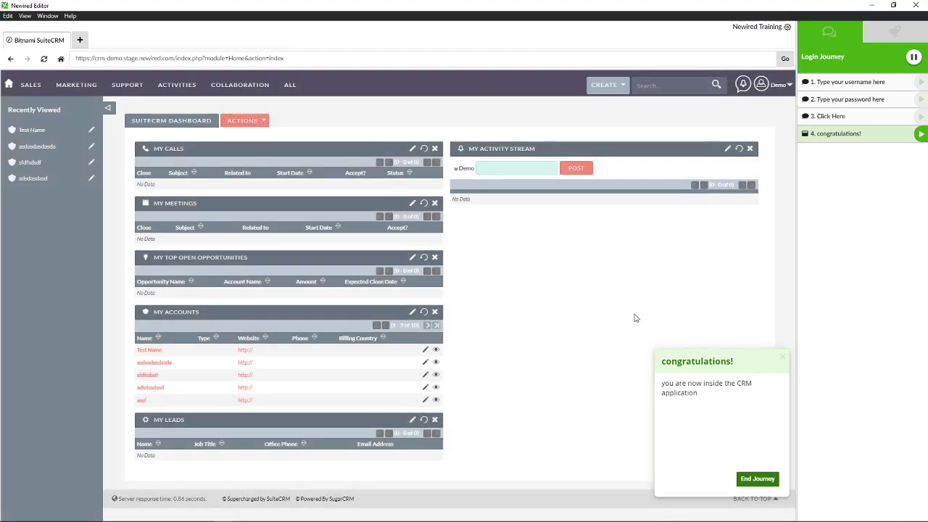
{"action": "left_click", "coordinate": [125, 87]}
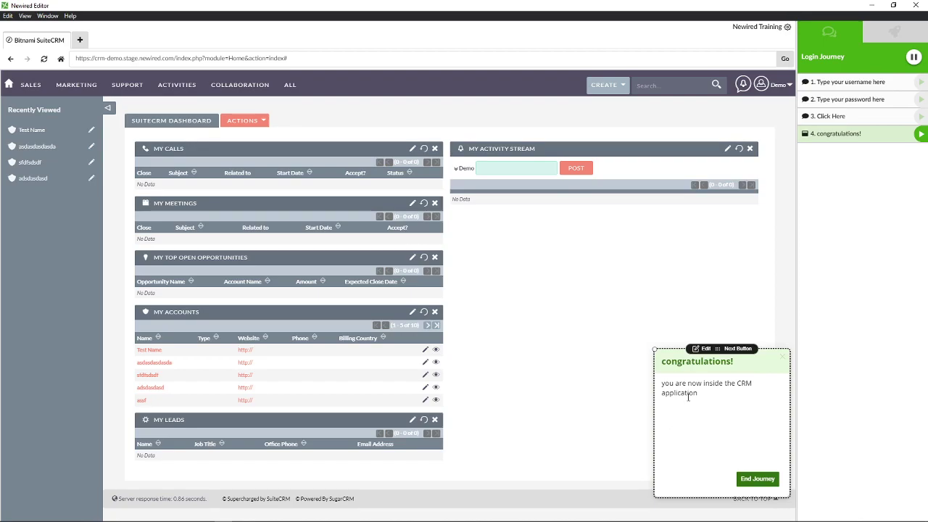
{"action": "left_click", "coordinate": [758, 481]}
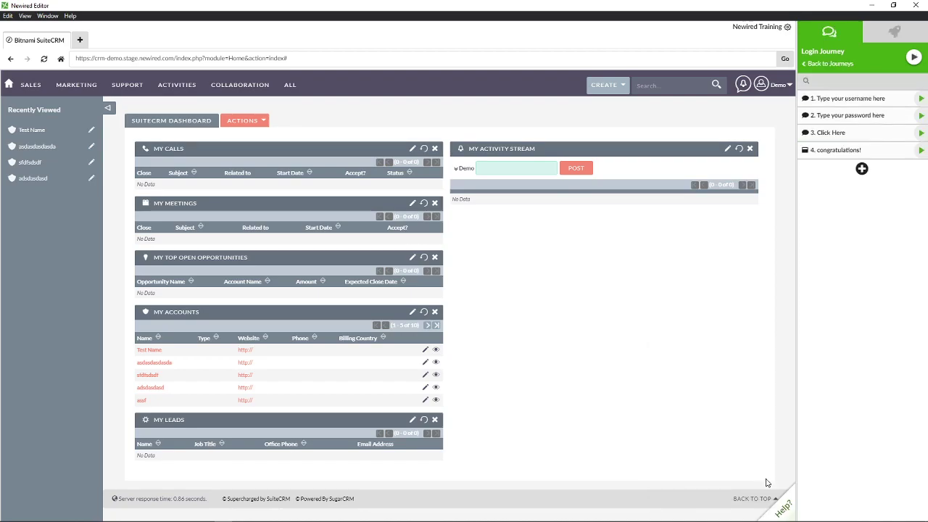